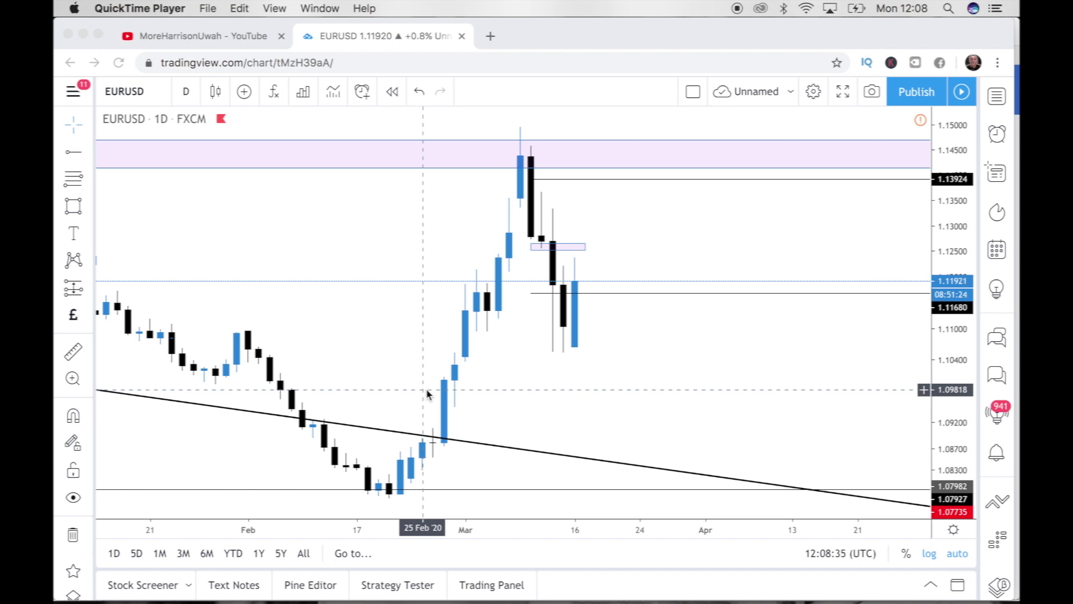
Delete the horizontal rays at 1.13902 and 1.11680 from the EURUSD chart
click(673, 184)
click(674, 180)
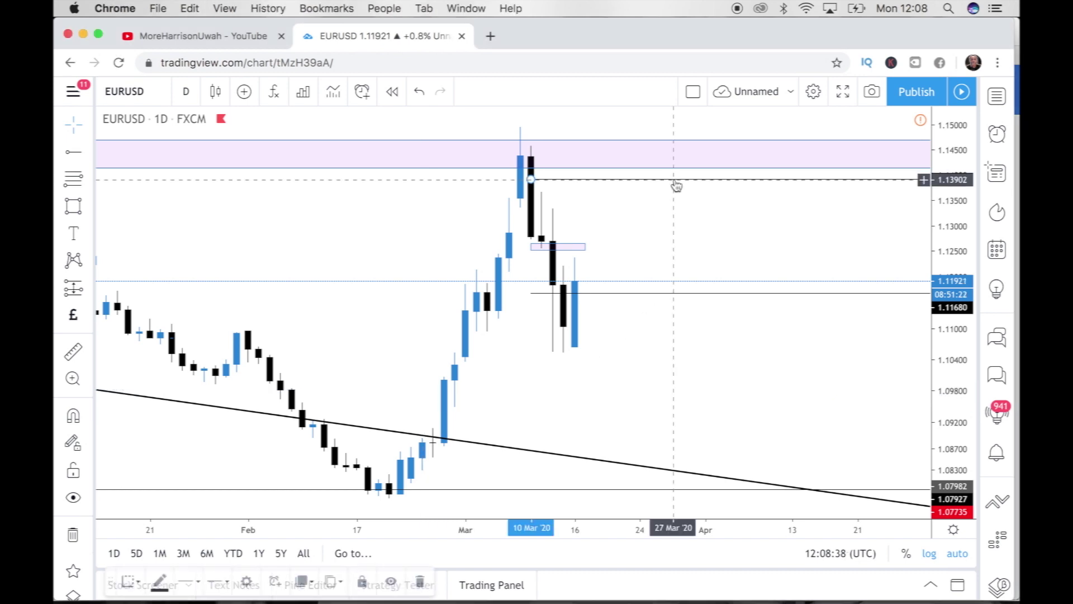
key(Delete)
click(703, 296)
key(Delete)
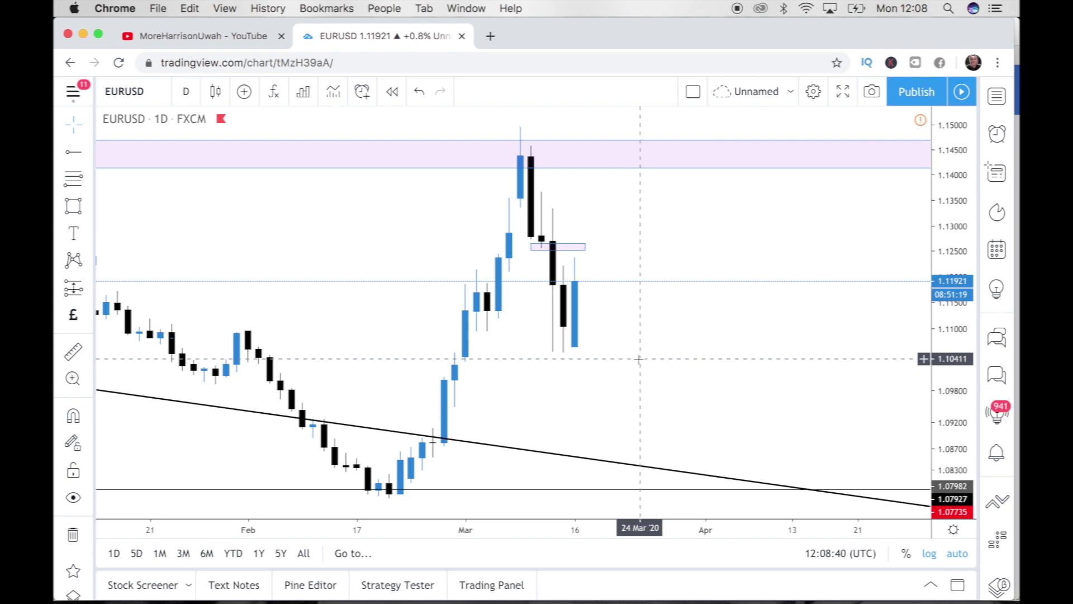
Zoom out and draw a Fib Retracement from the February low to the March high
click(90, 290)
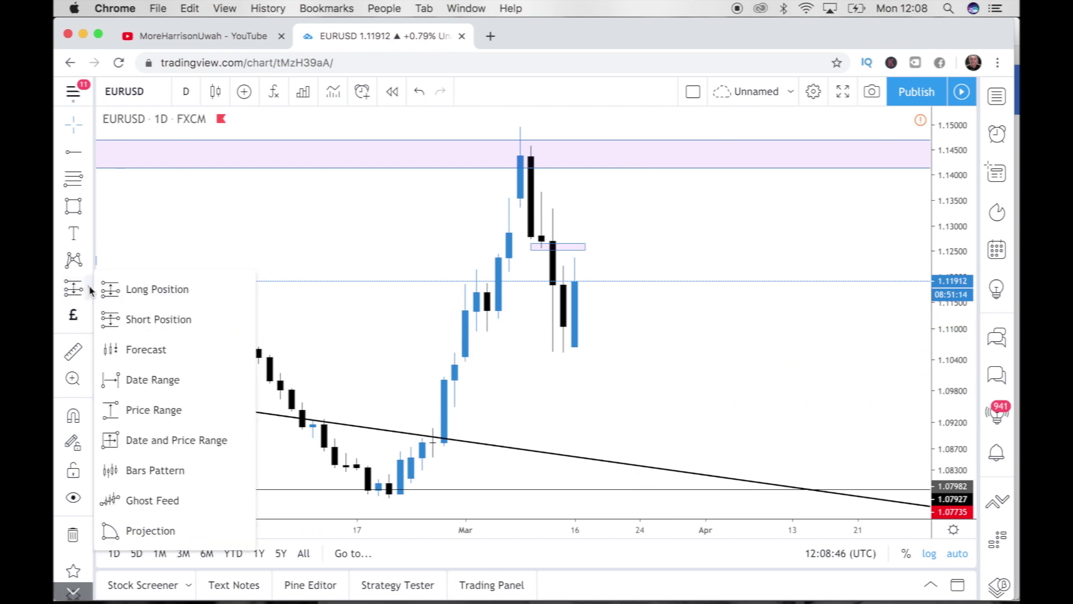
click(89, 179)
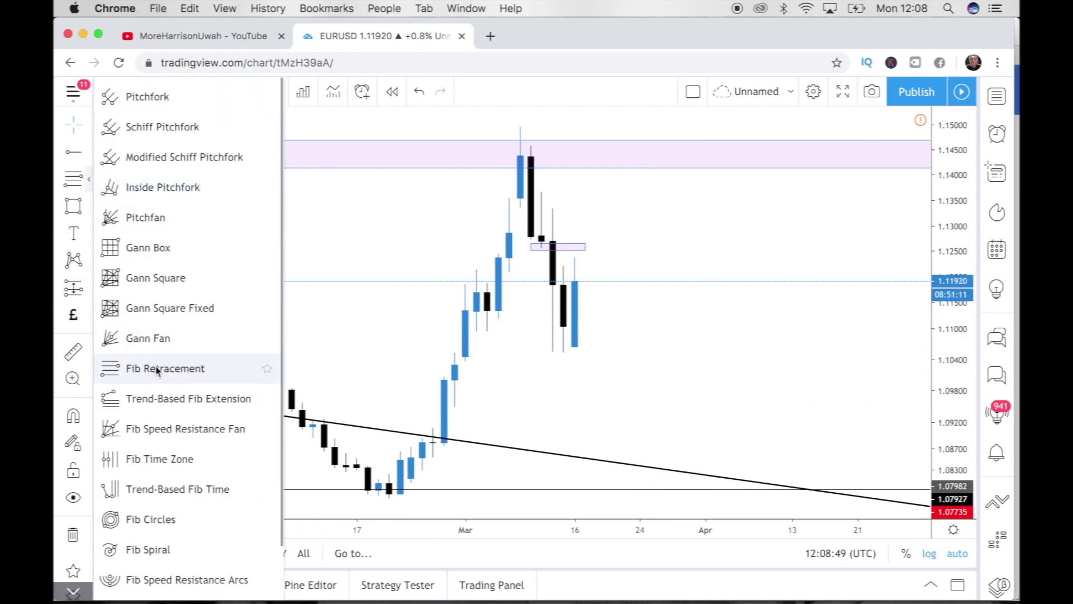
click(158, 369)
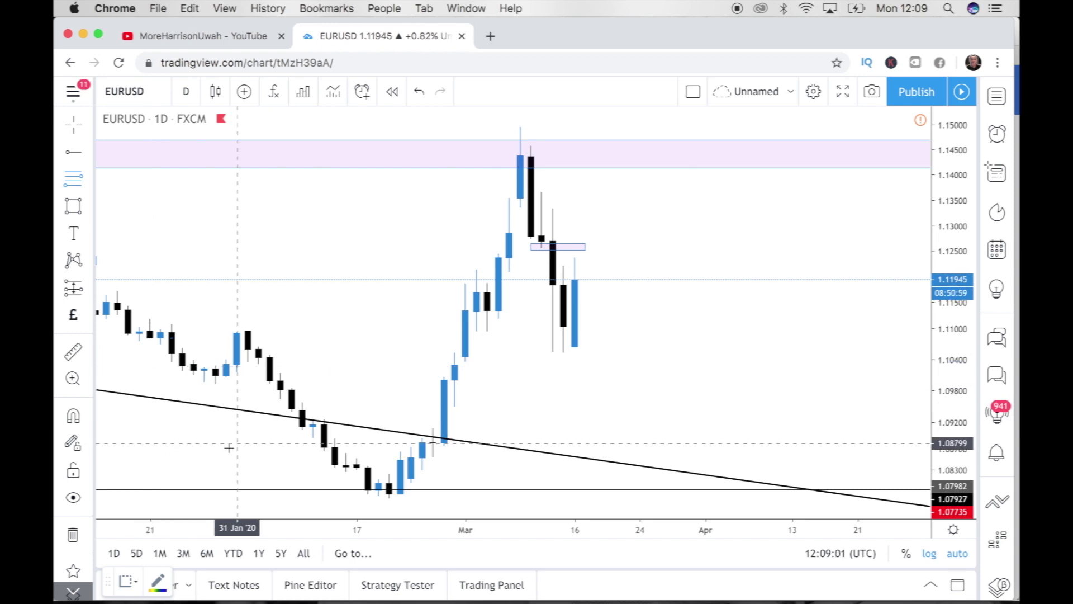
scroll(291, 361, down, 4)
scroll(325, 356, down, 3)
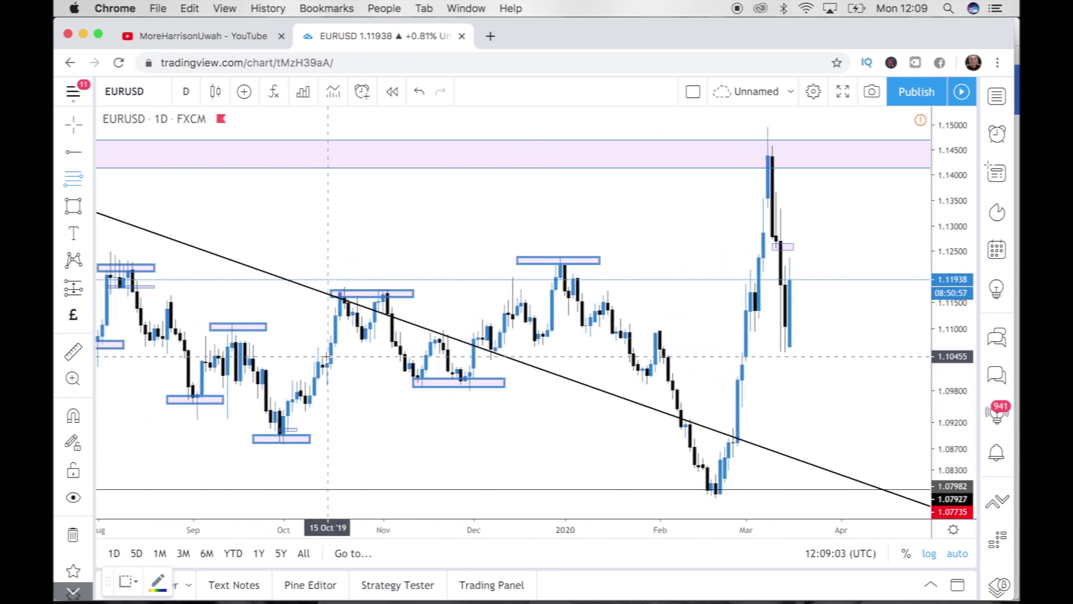
scroll(328, 356, down, 3)
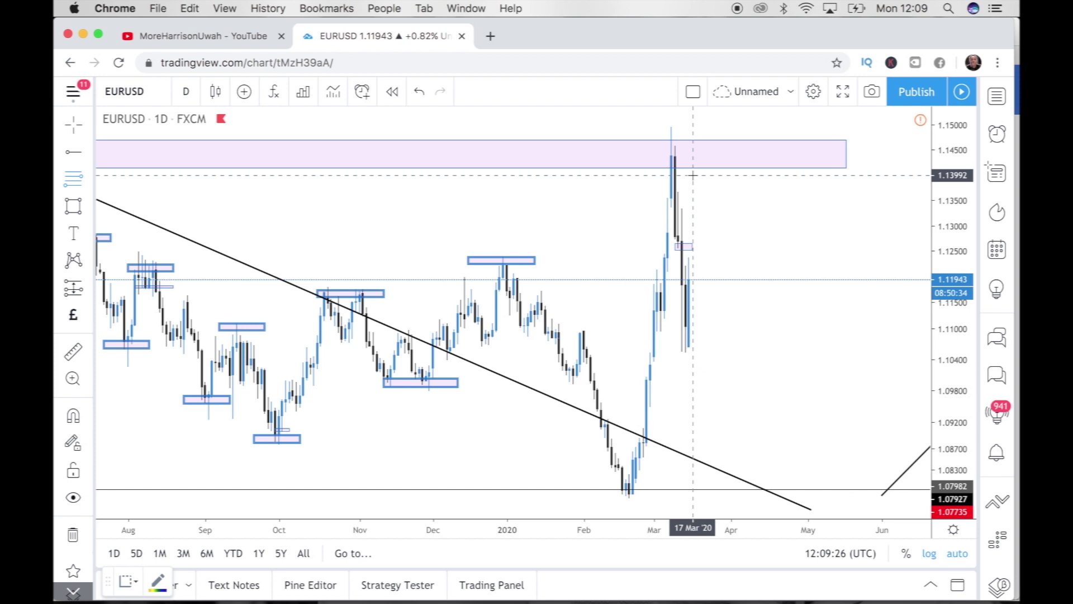
click(633, 495)
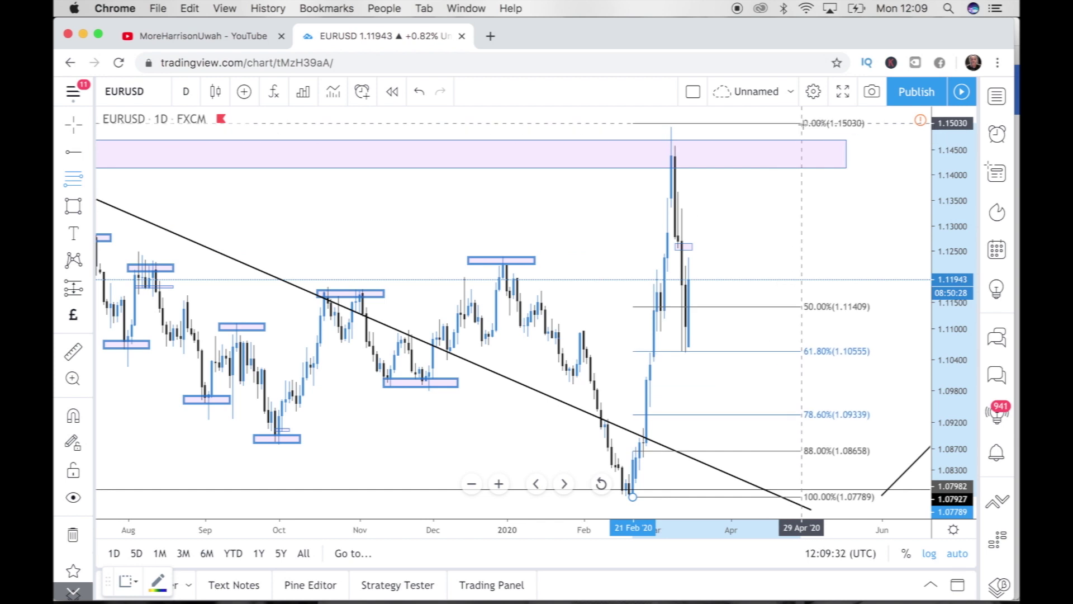
click(802, 123)
scroll(802, 123, up, 3)
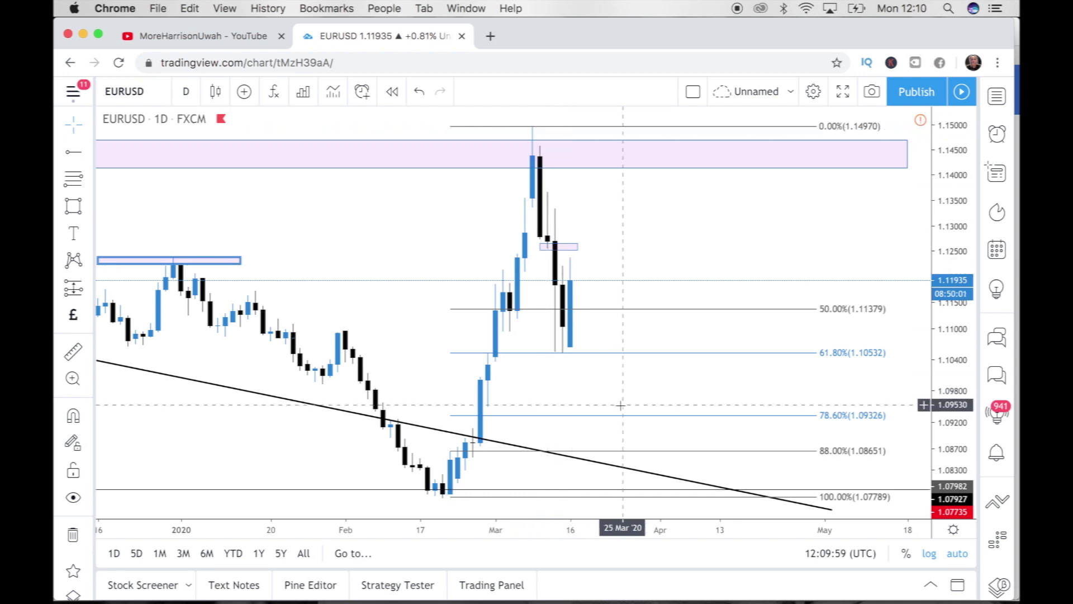
scroll(503, 458, right, 3)
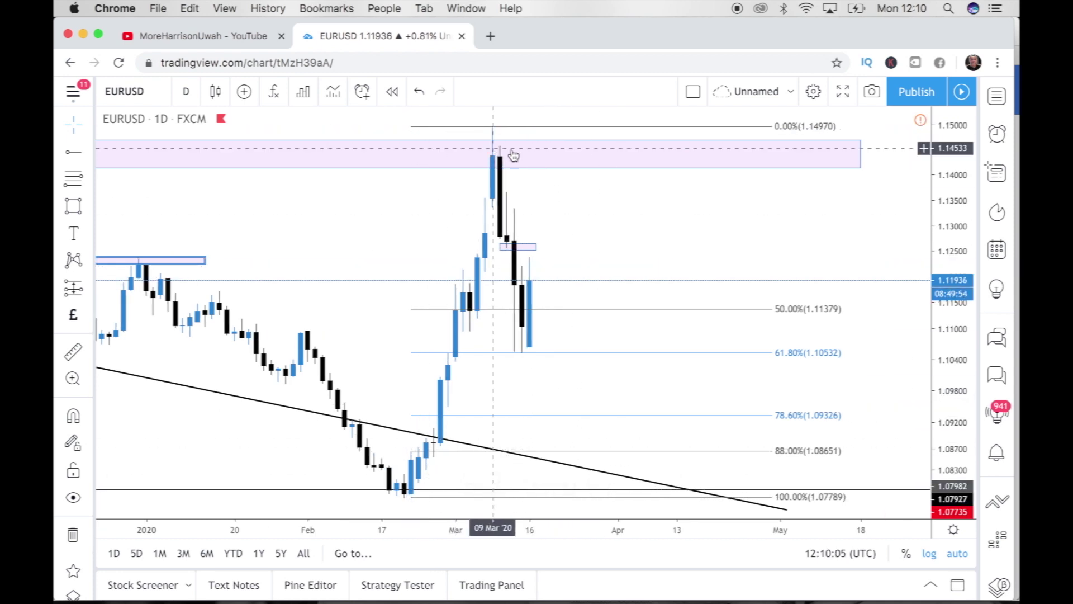
click(185, 91)
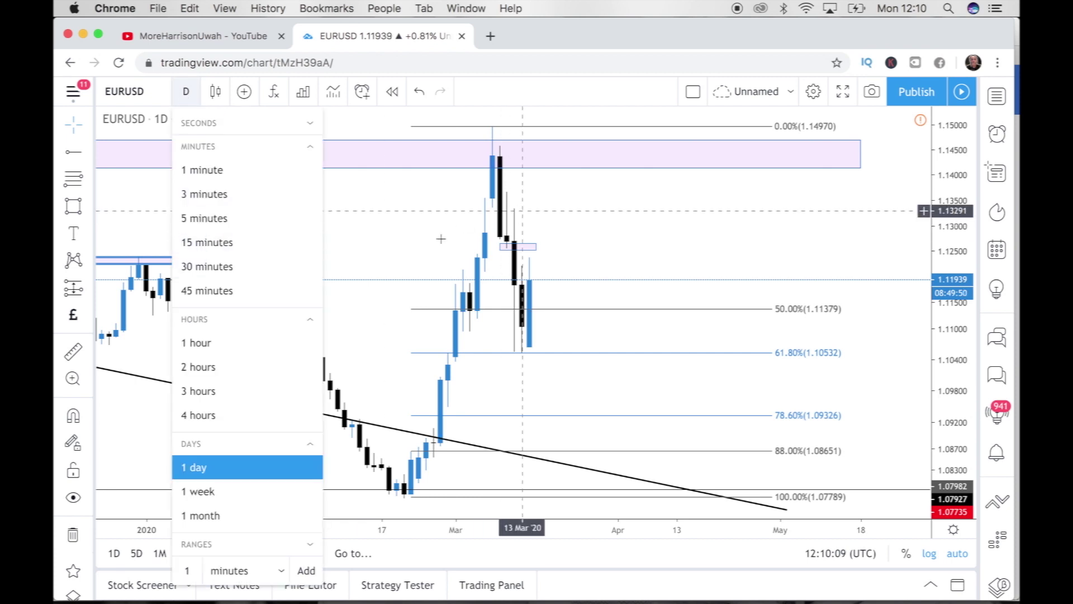
click(254, 343)
scroll(570, 274, down, 5)
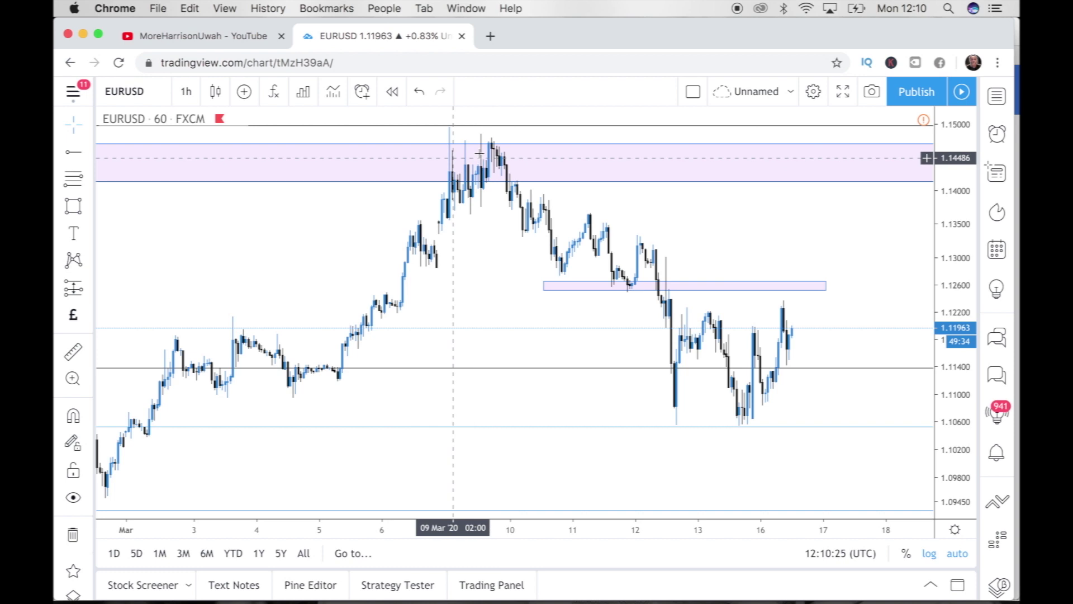
scroll(609, 317, down, 1)
scroll(610, 317, down, 5)
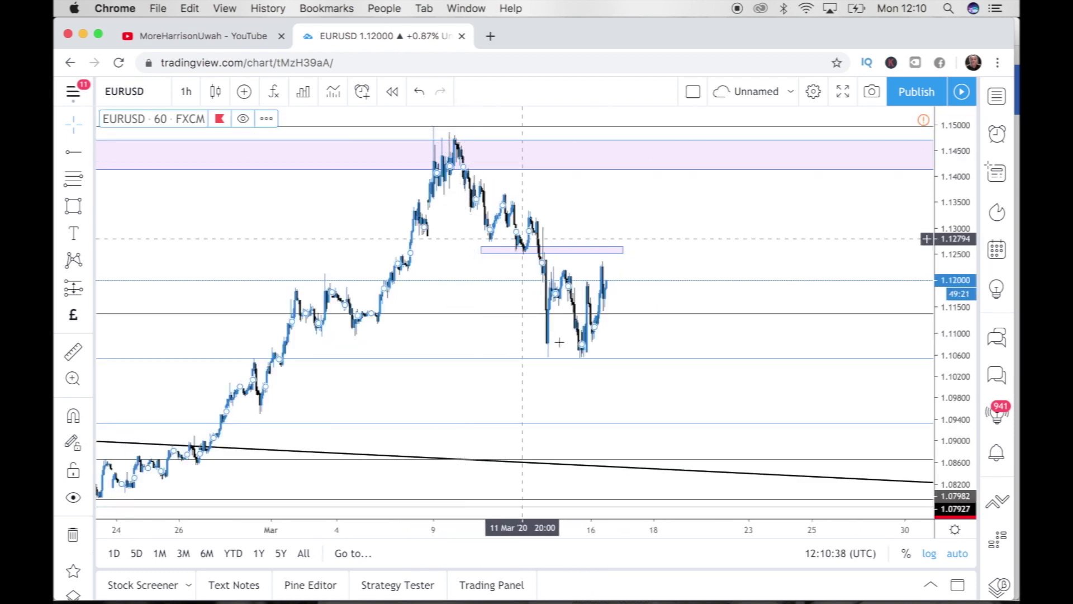
click(186, 91)
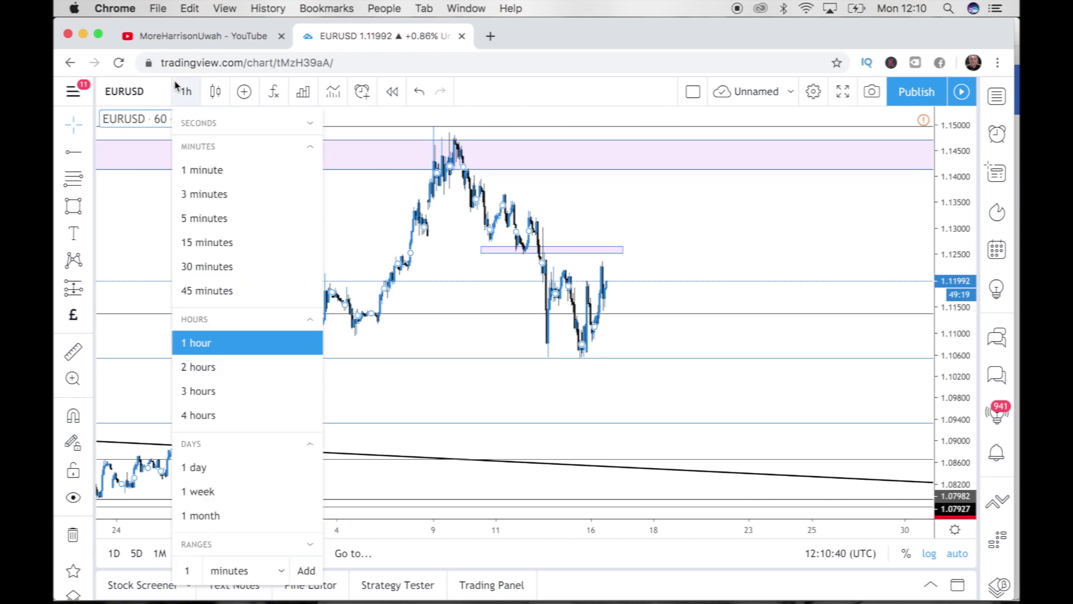
click(204, 415)
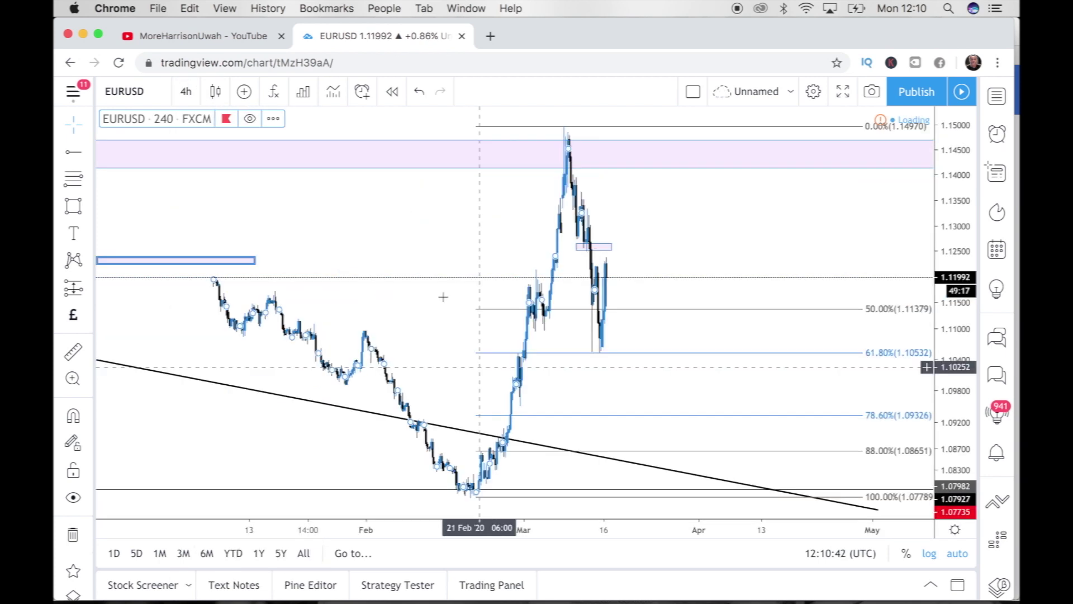
scroll(460, 334, right, 3)
scroll(457, 334, up, 3)
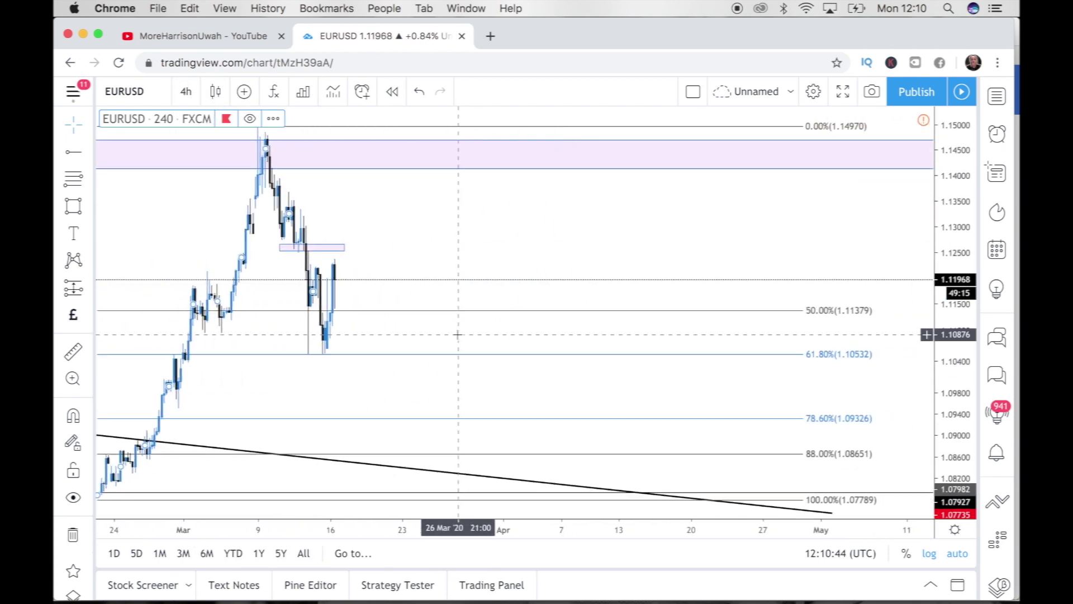
scroll(458, 335, left, 3)
scroll(458, 334, left, 2)
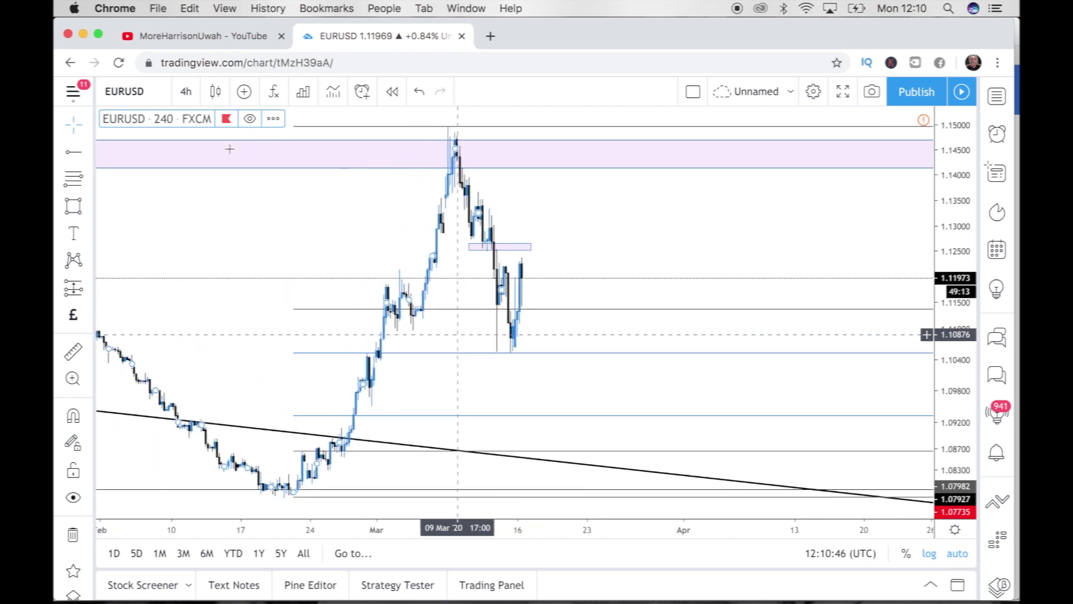
click(186, 91)
click(198, 468)
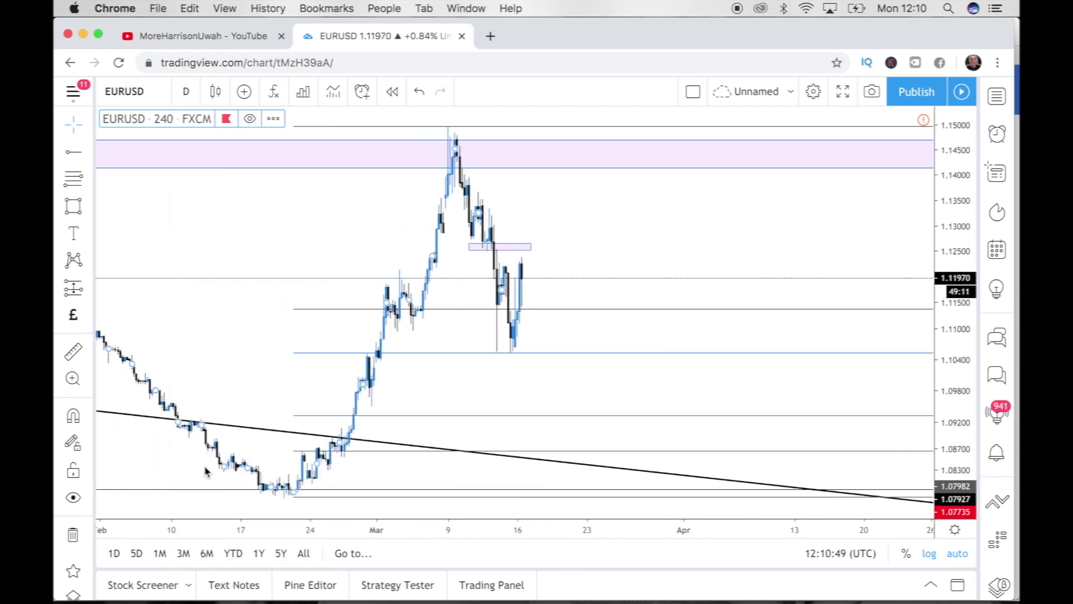
scroll(455, 345, up, 5)
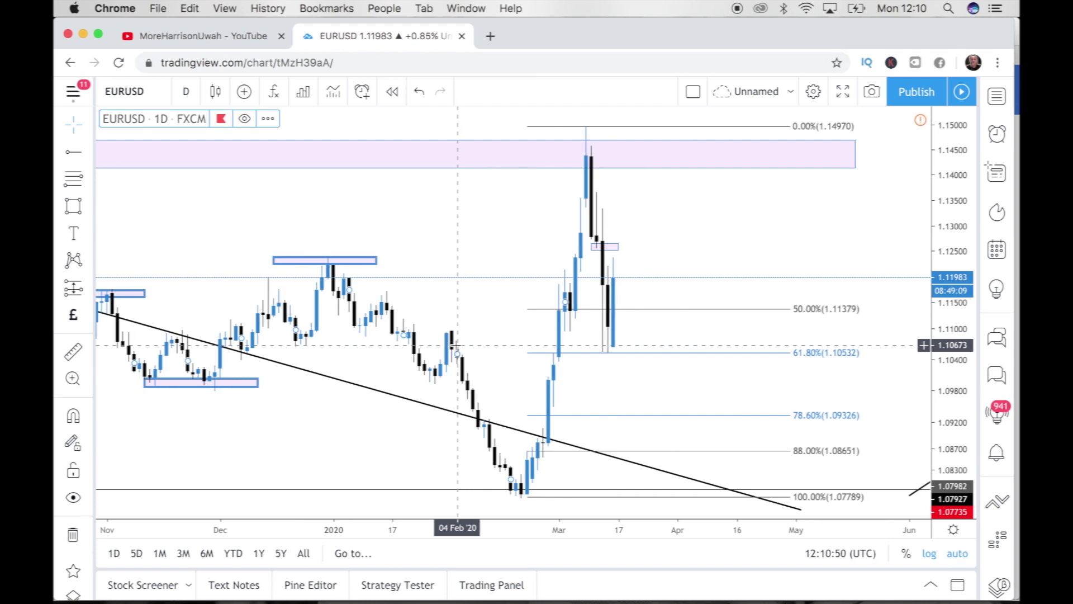
scroll(456, 346, left, 2)
scroll(456, 346, left, 5)
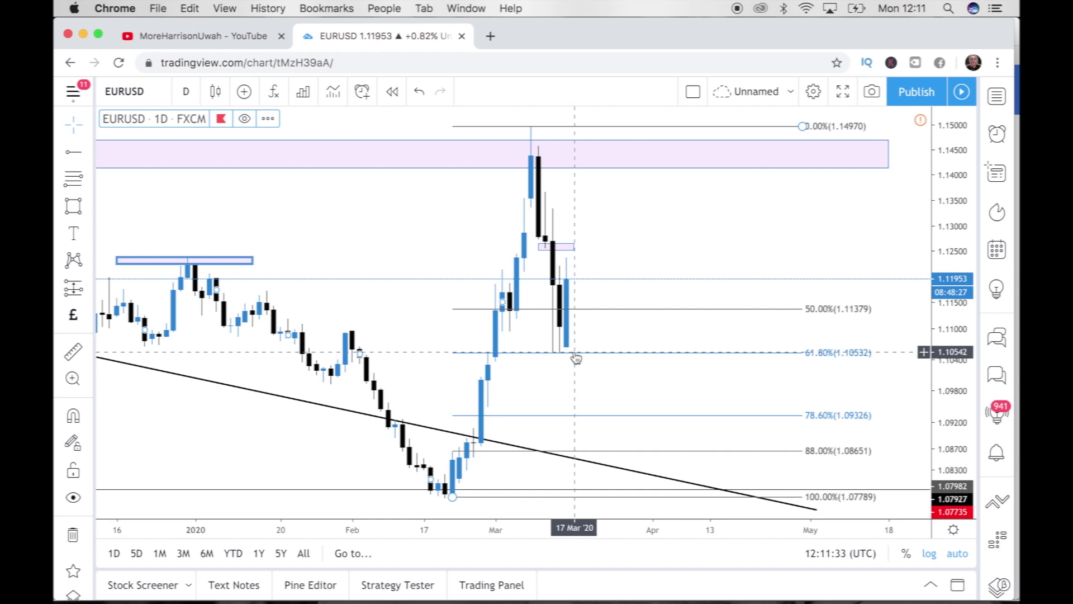
scroll(578, 358, up, 1)
scroll(578, 358, up, 2)
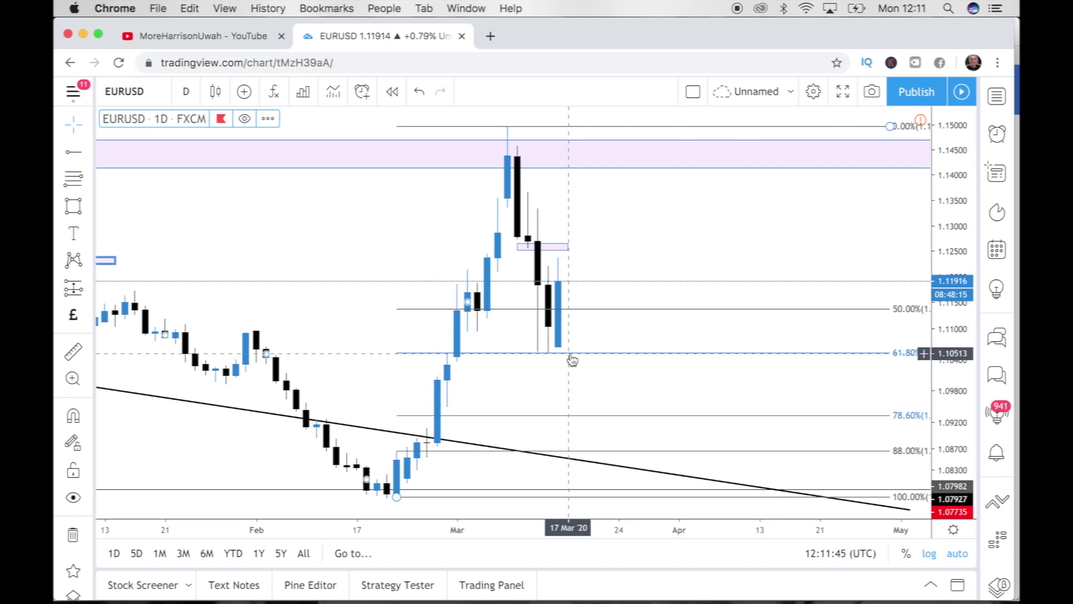
scroll(436, 128, down, 2)
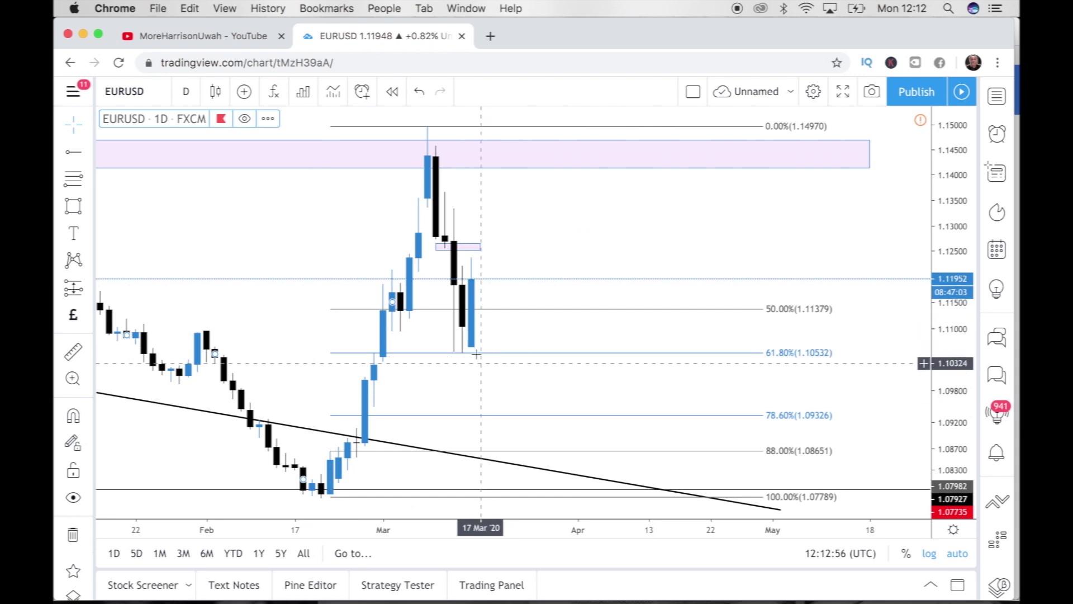
Measure a price range up from the 61.8% level on the daily chart, then dismiss it
click(73, 351)
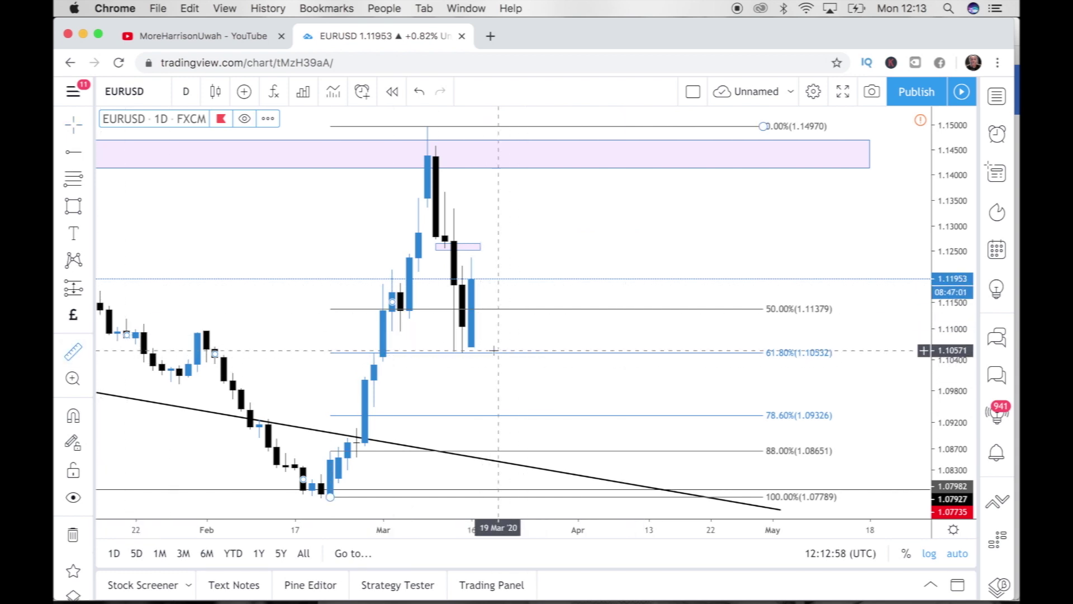
click(487, 354)
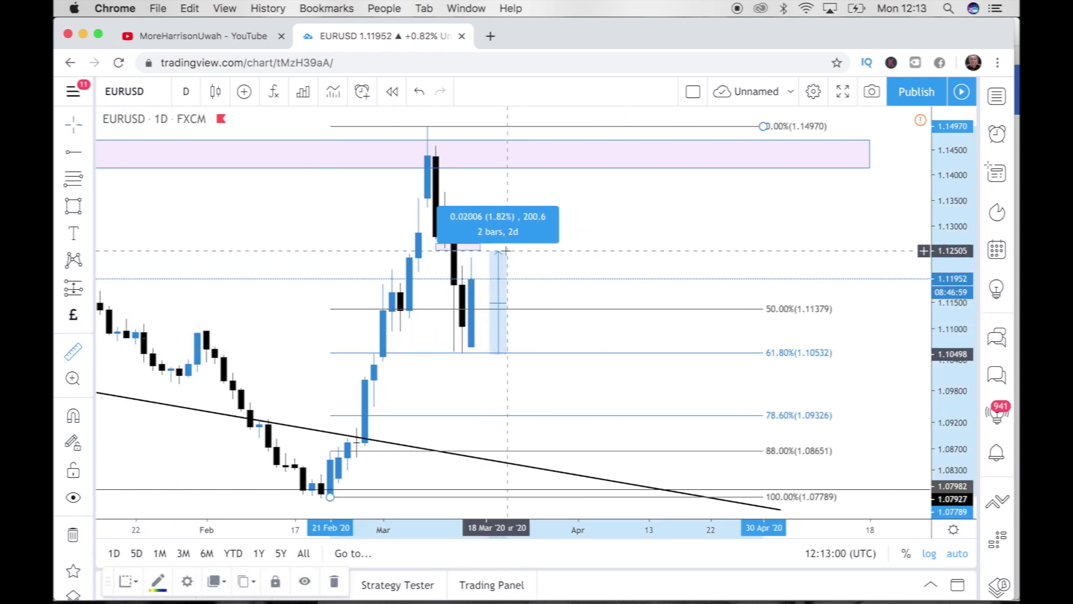
click(504, 258)
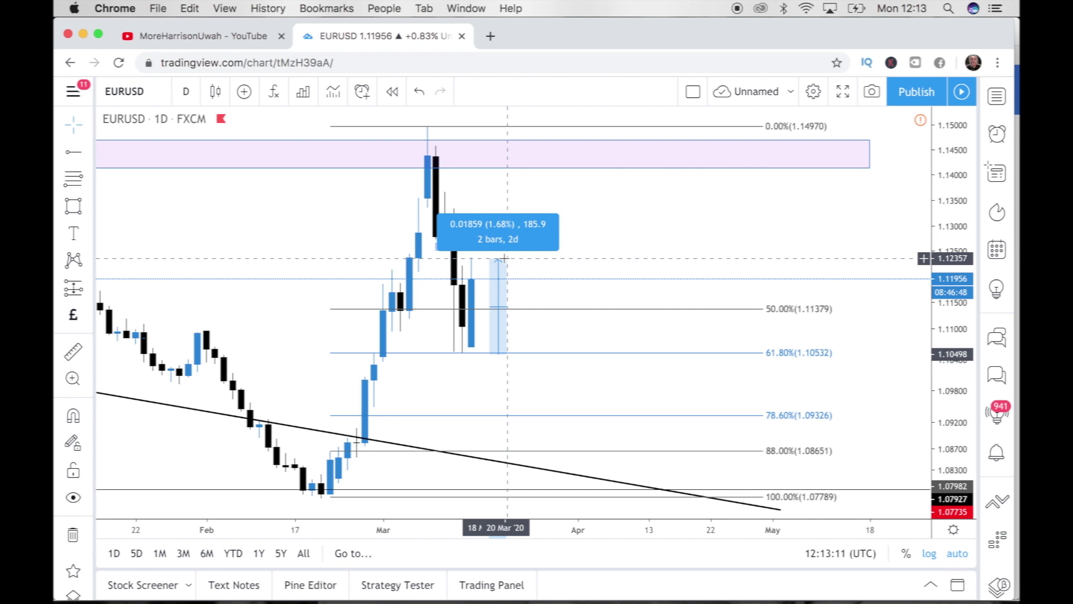
click(478, 252)
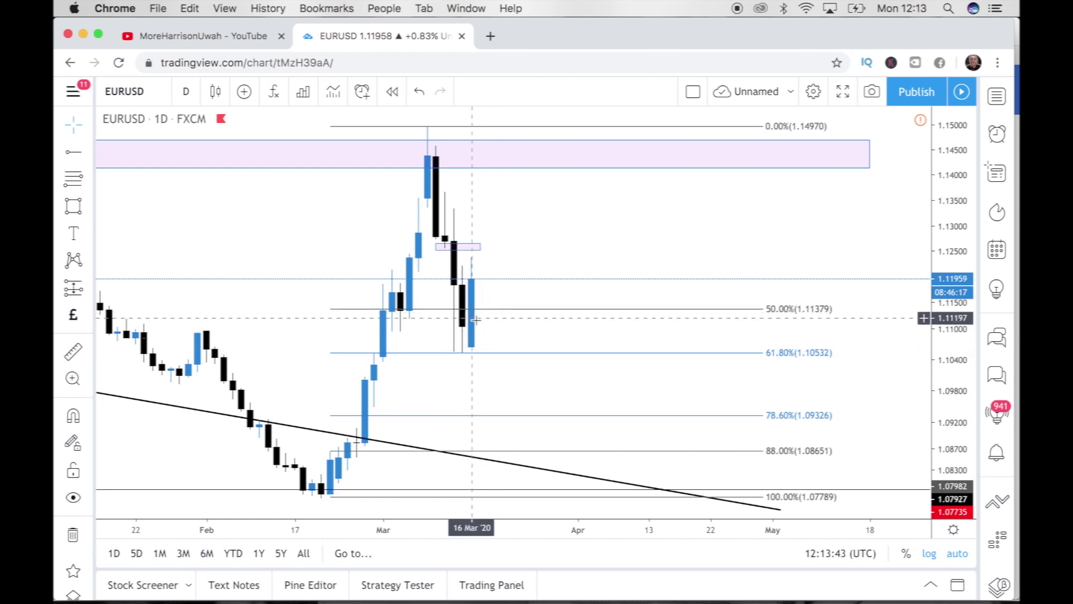
Switch EURUSD to 1-hour candles and frame the swing from the 13 Mar low
click(186, 91)
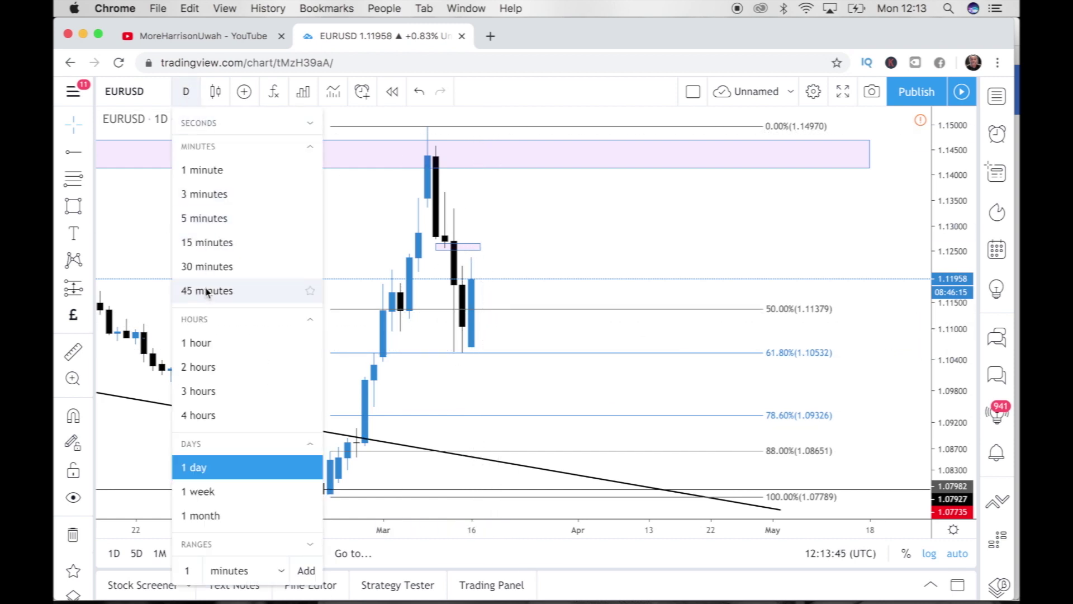
click(208, 345)
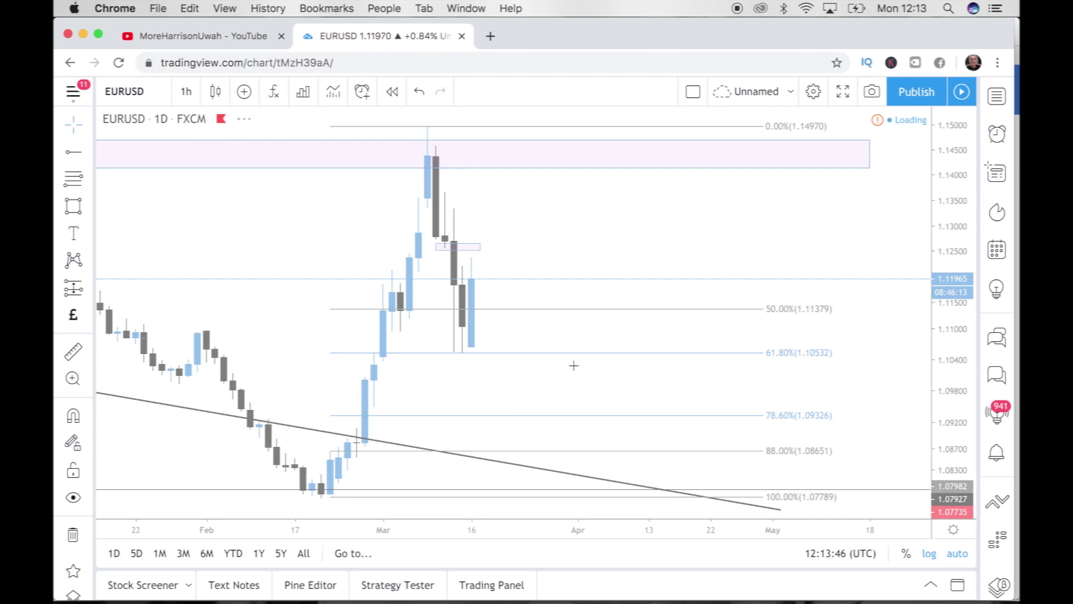
scroll(573, 366, down, 5)
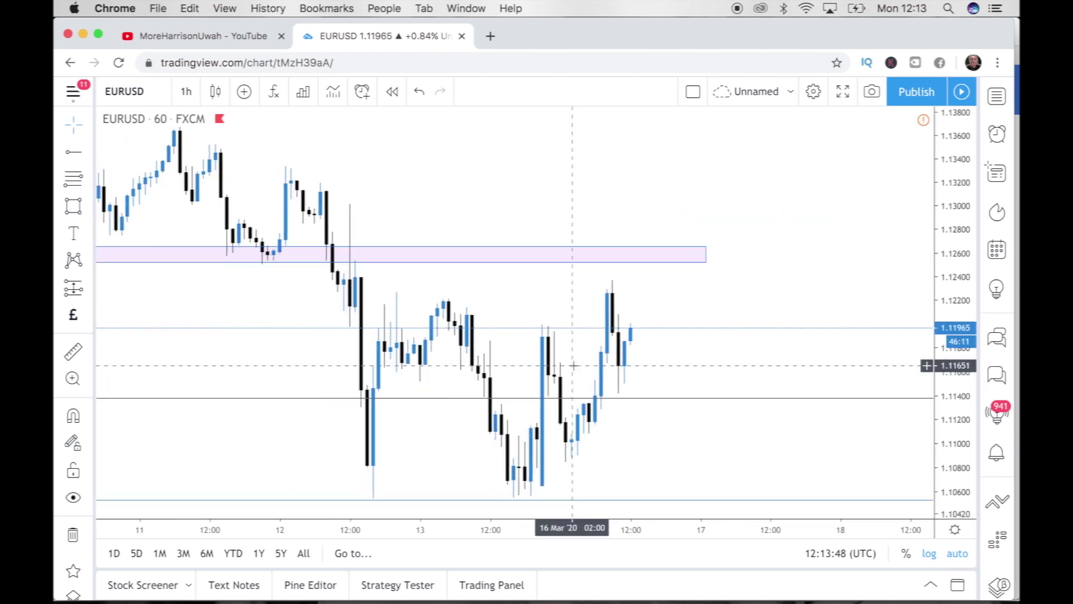
scroll(573, 366, down, 3)
drag(436, 507, 443, 506)
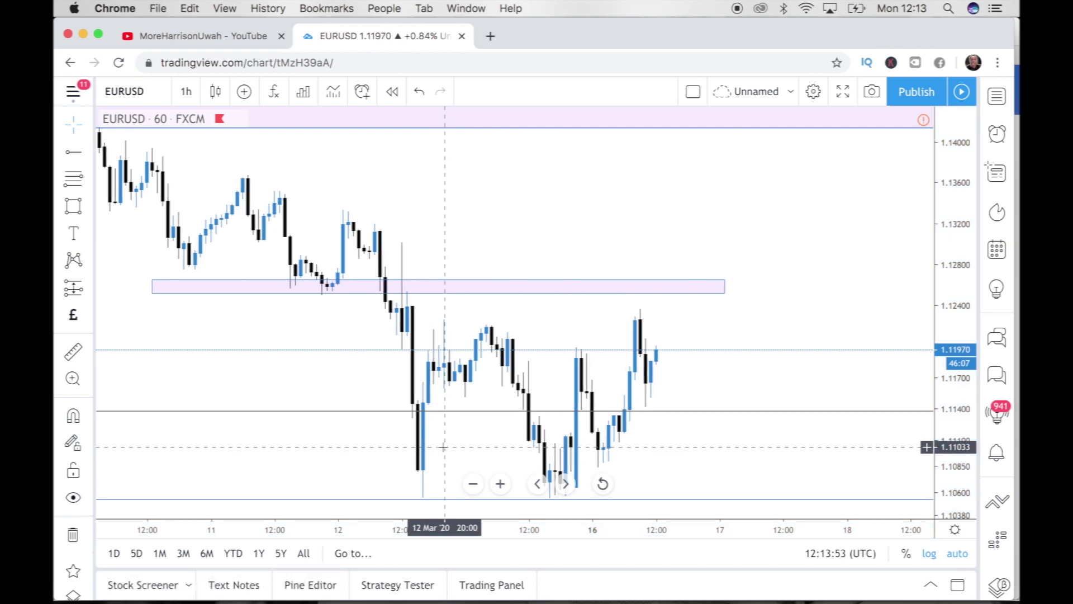
scroll(443, 447, right, 5)
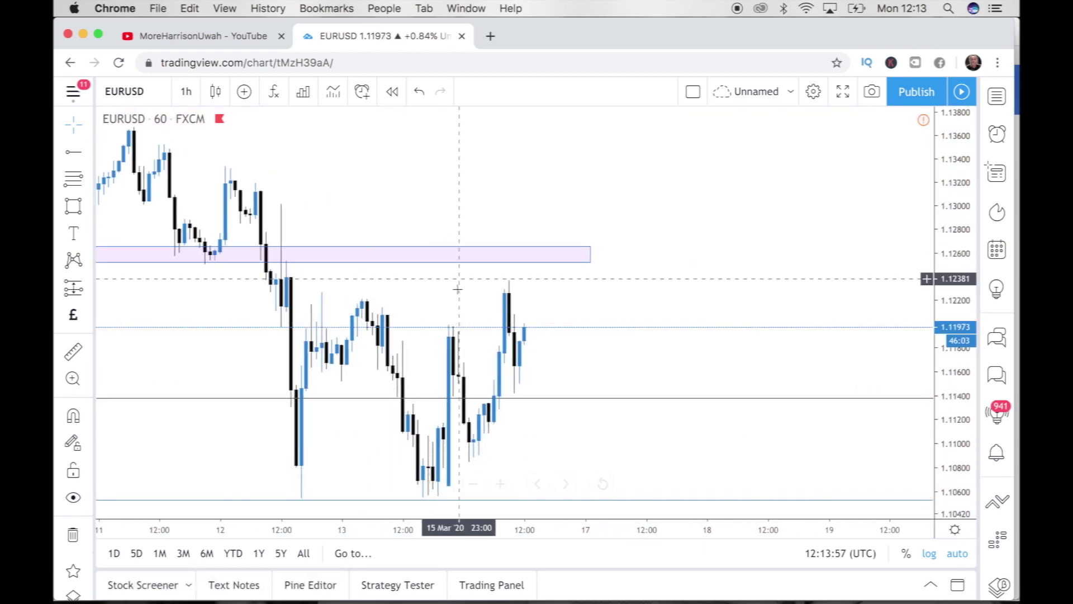
scroll(424, 431, up, 2)
scroll(425, 431, up, 2)
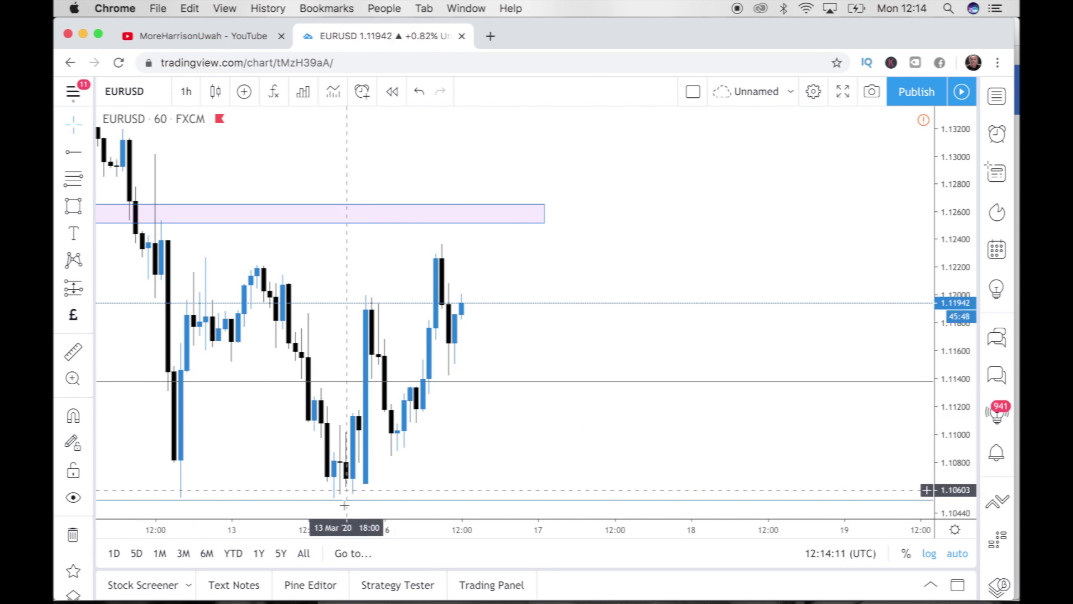
key(alt+f)
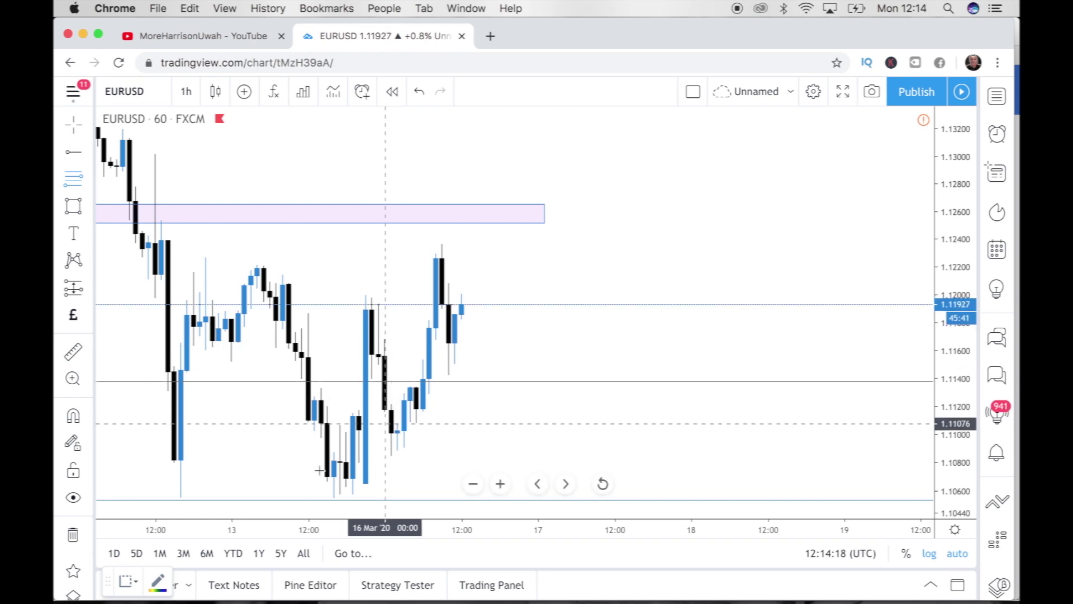
Draw the Fib Retracement from the 13 Mar low at 1.10544 up to 1.11984
click(340, 496)
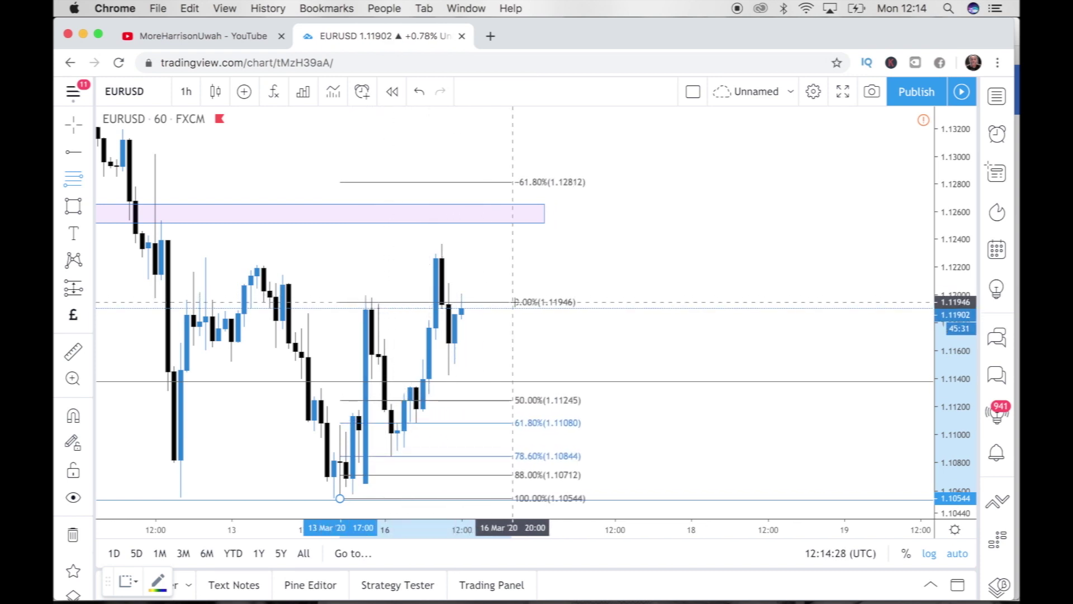
click(519, 297)
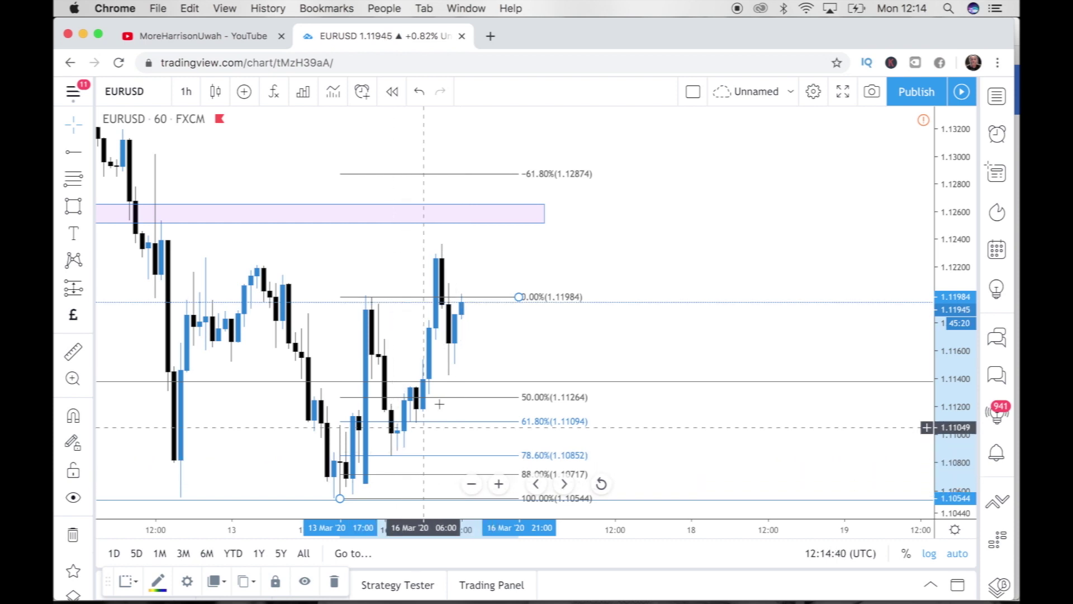
Measure from the pullback low near 1.1108 to the latest high, 0.01272 (1.15%), then clear it
click(405, 421)
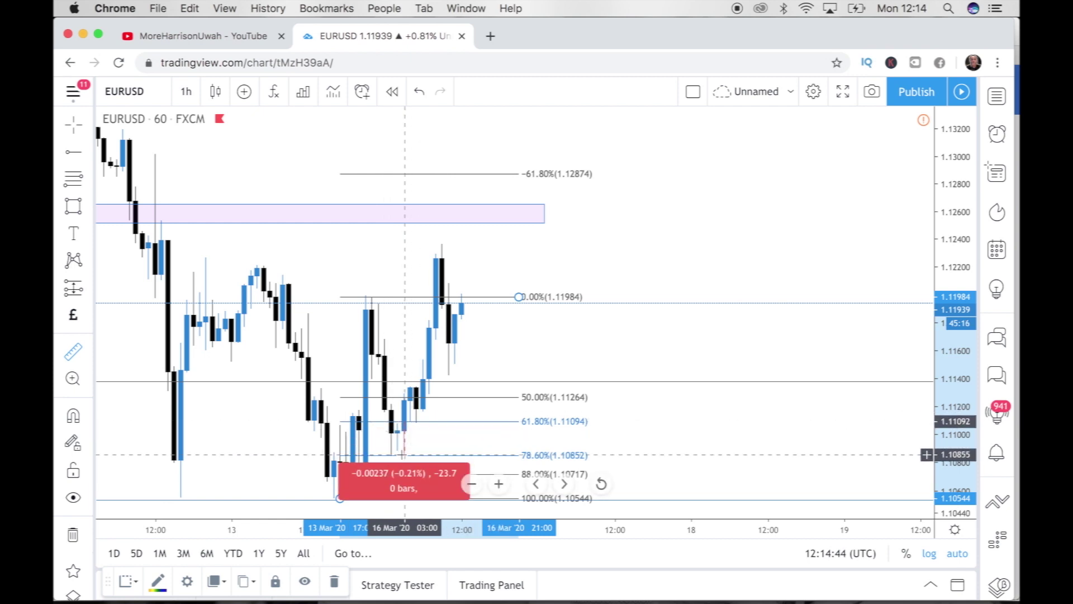
click(404, 452)
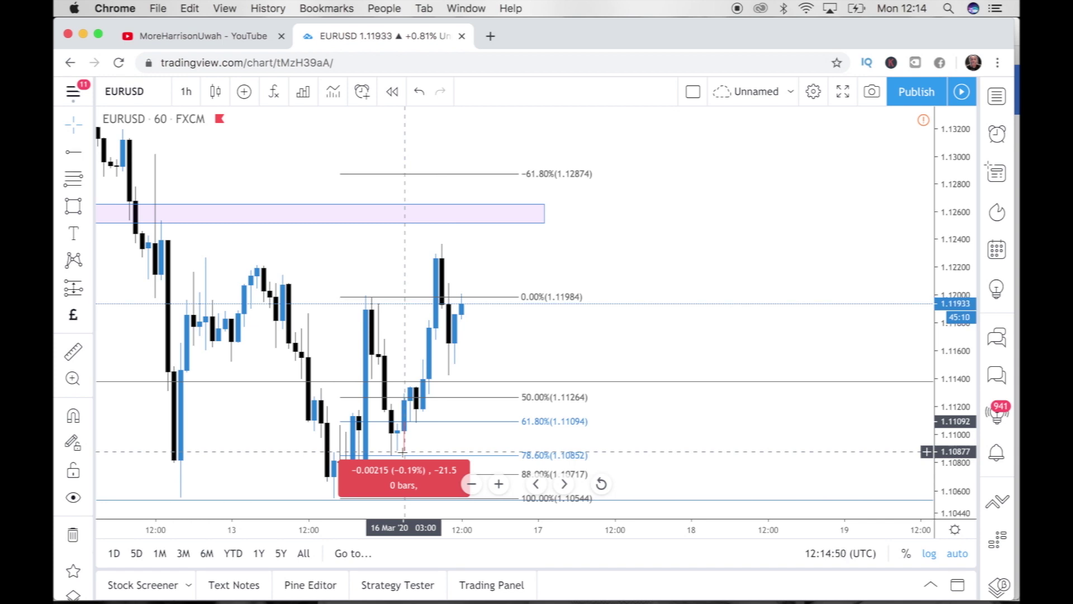
click(404, 451)
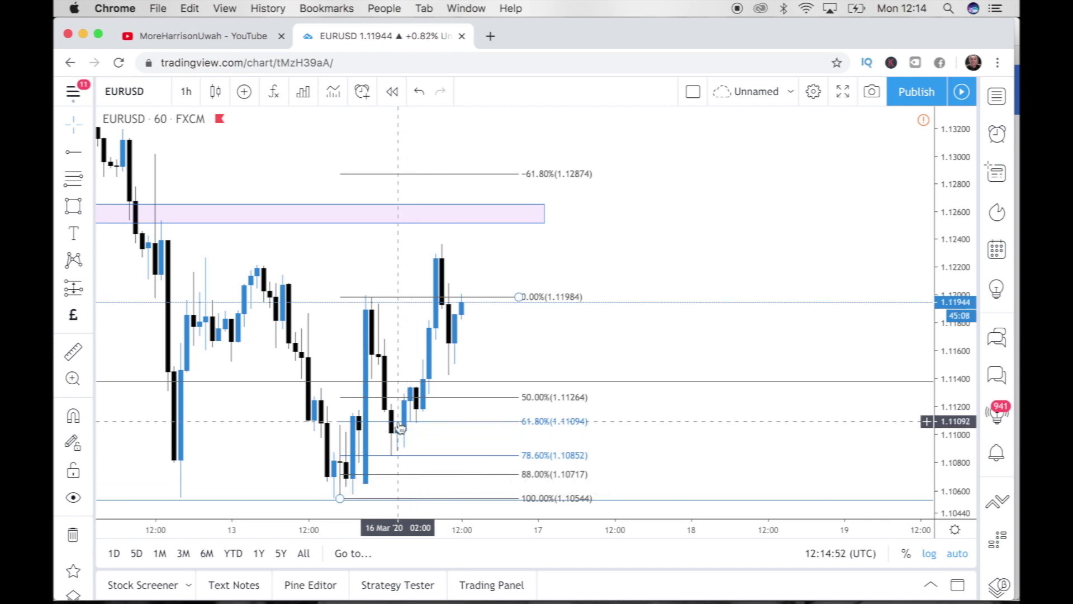
key(shift)
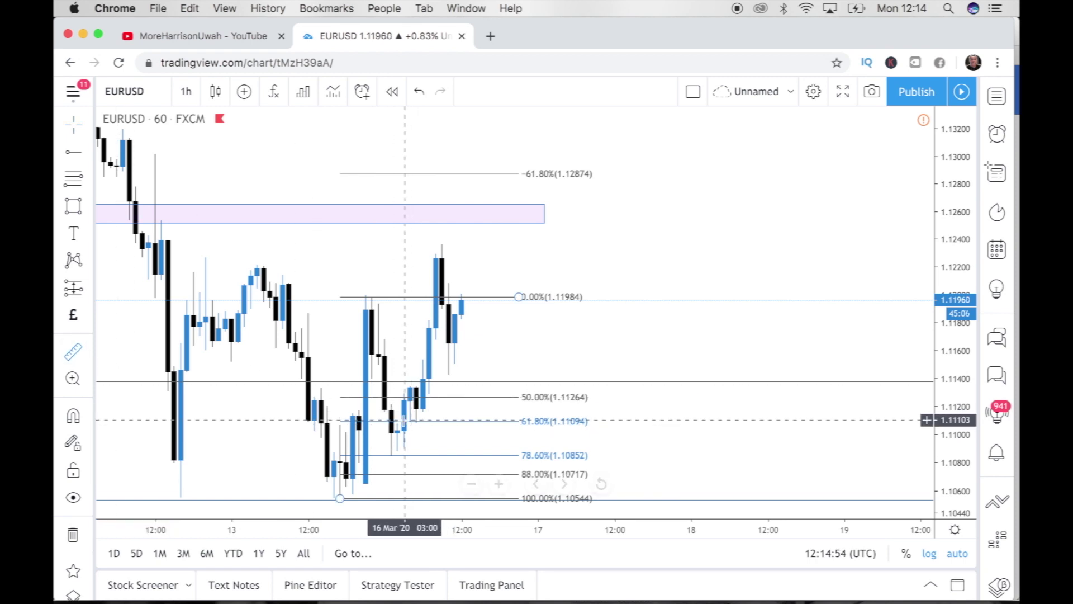
click(404, 422)
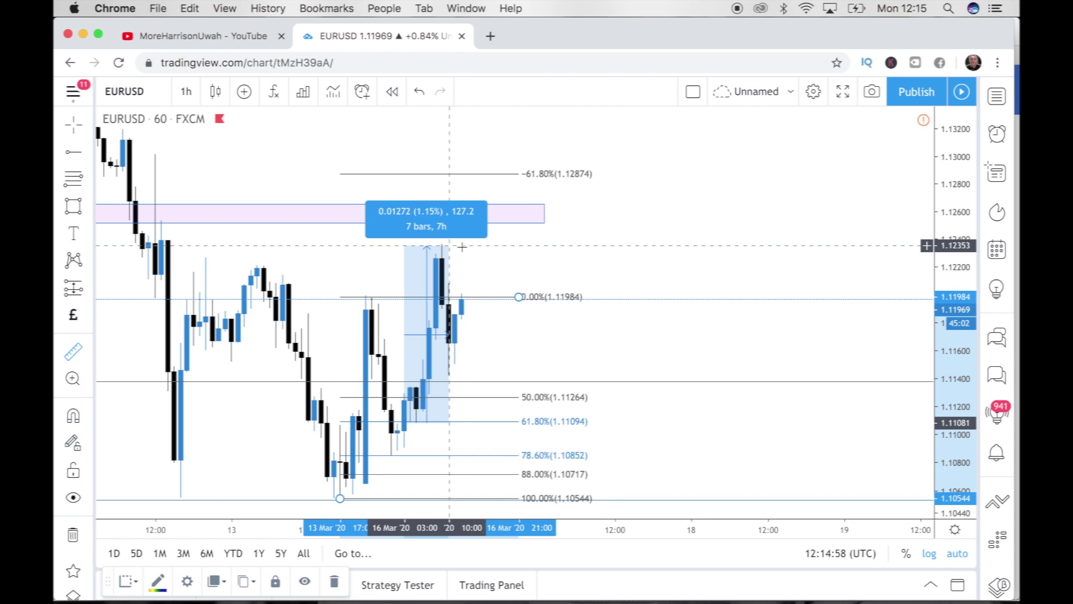
click(607, 237)
click(695, 240)
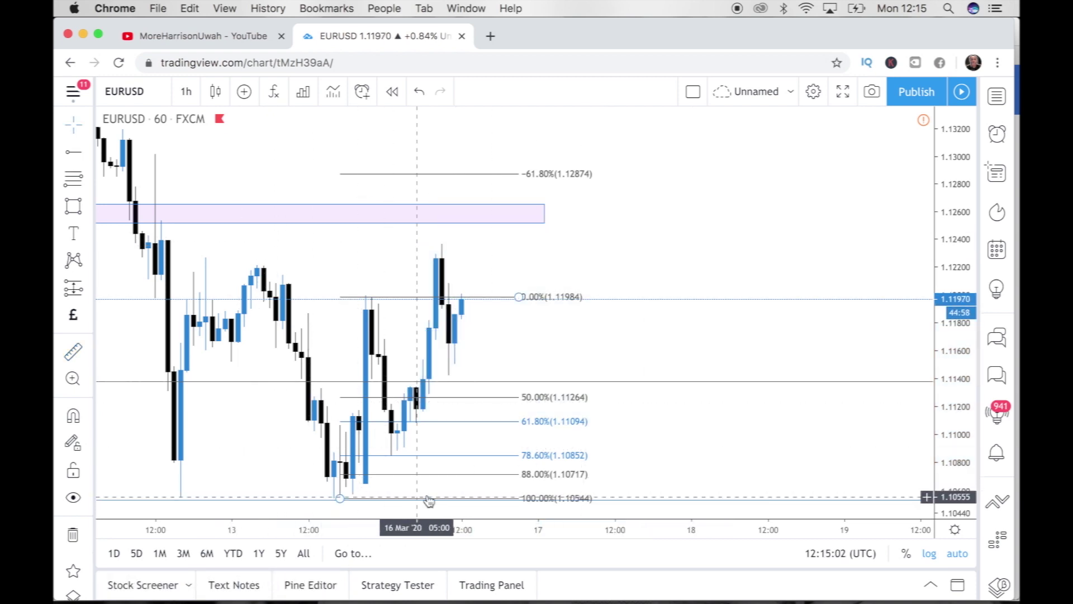
Delete the Fibonacci retracement and close the OANDA advert and its ad-free upgrade popup
click(430, 462)
key(Delete)
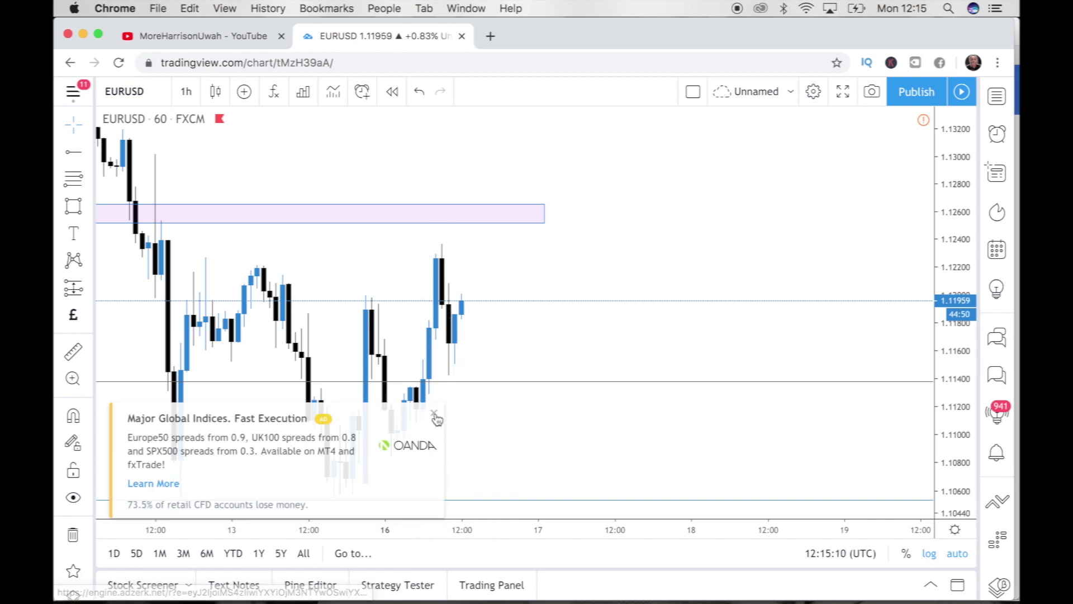
click(435, 416)
click(251, 407)
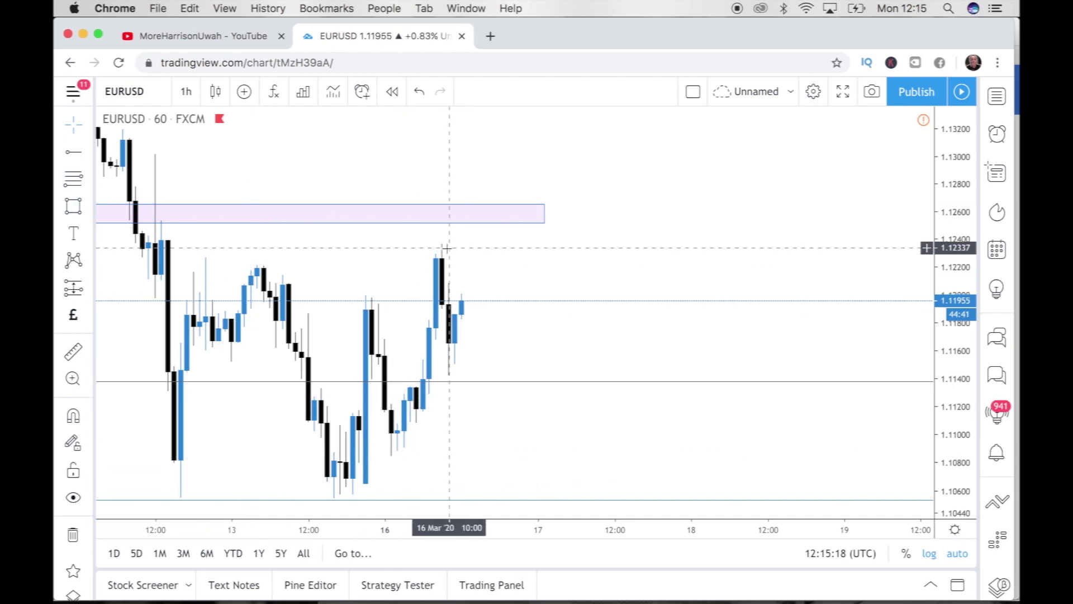
Draw a Fib Retracement from the 1.10839 low to the 1.12375 high and deselect it
click(89, 183)
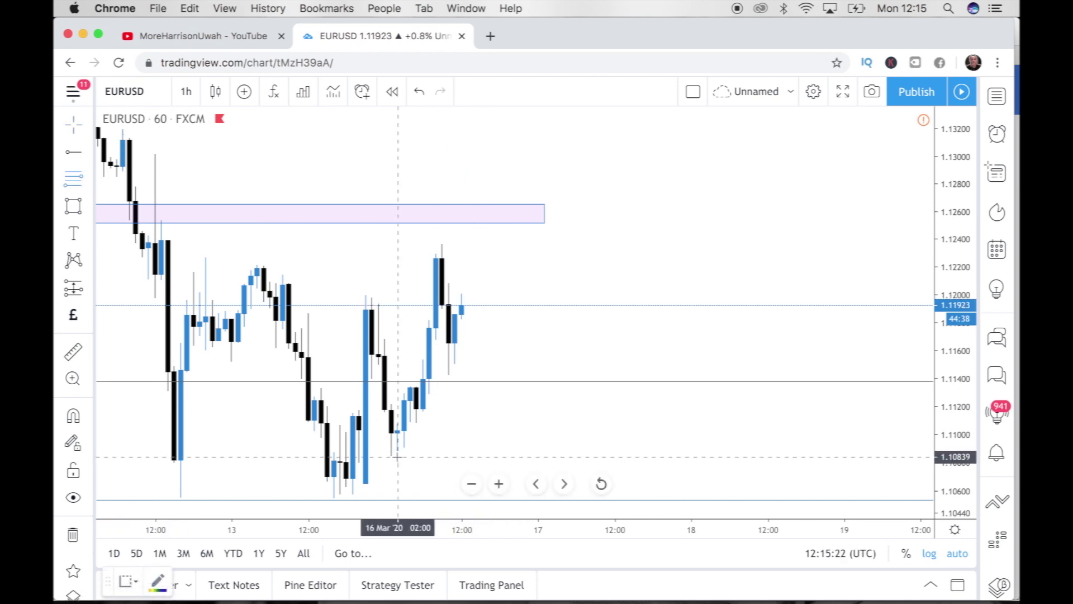
click(398, 456)
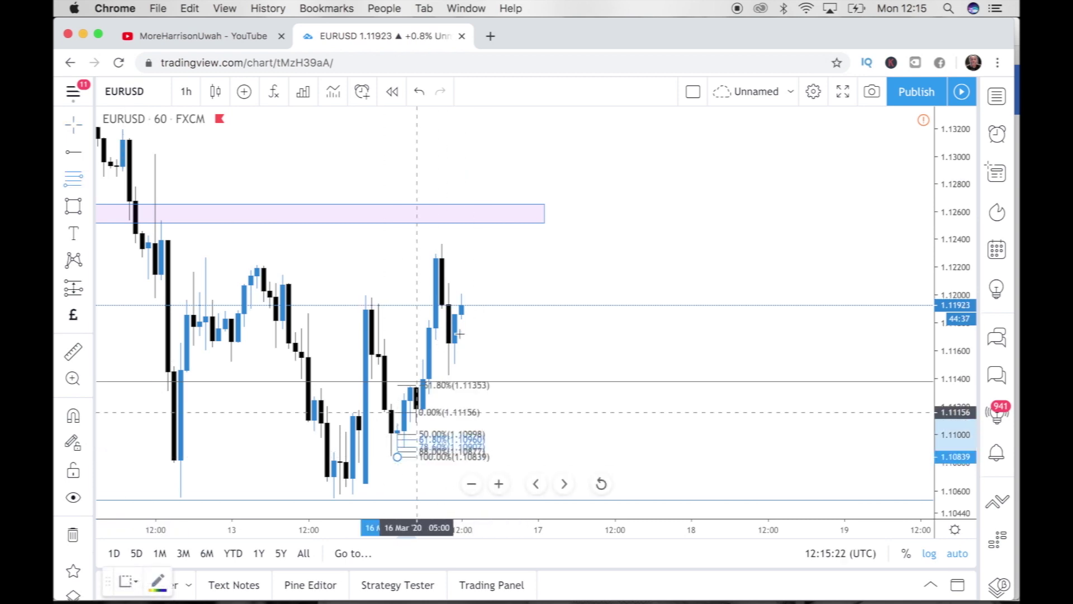
click(507, 242)
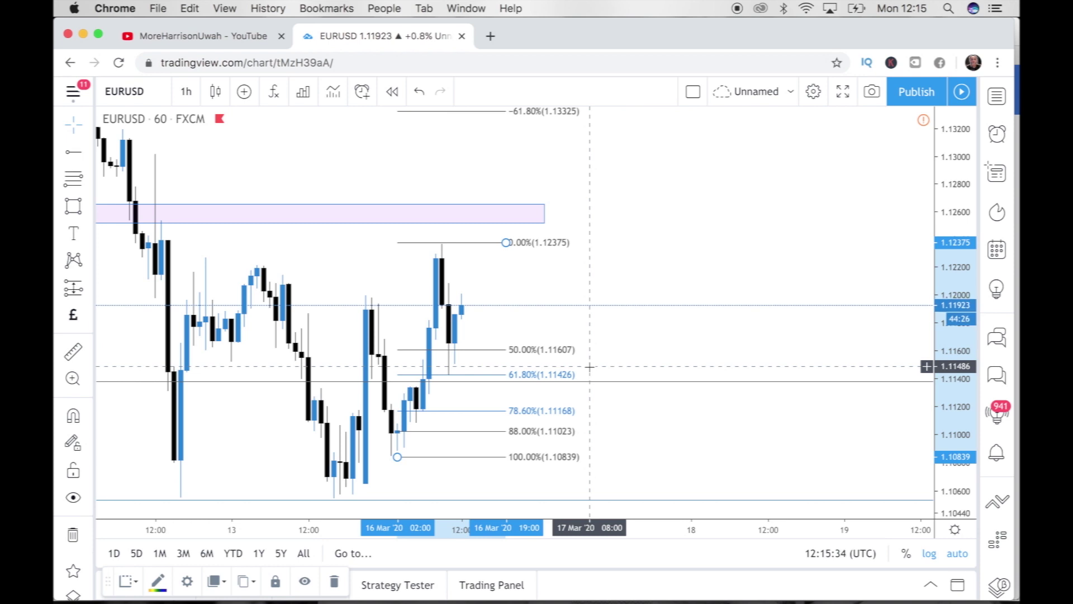
click(687, 324)
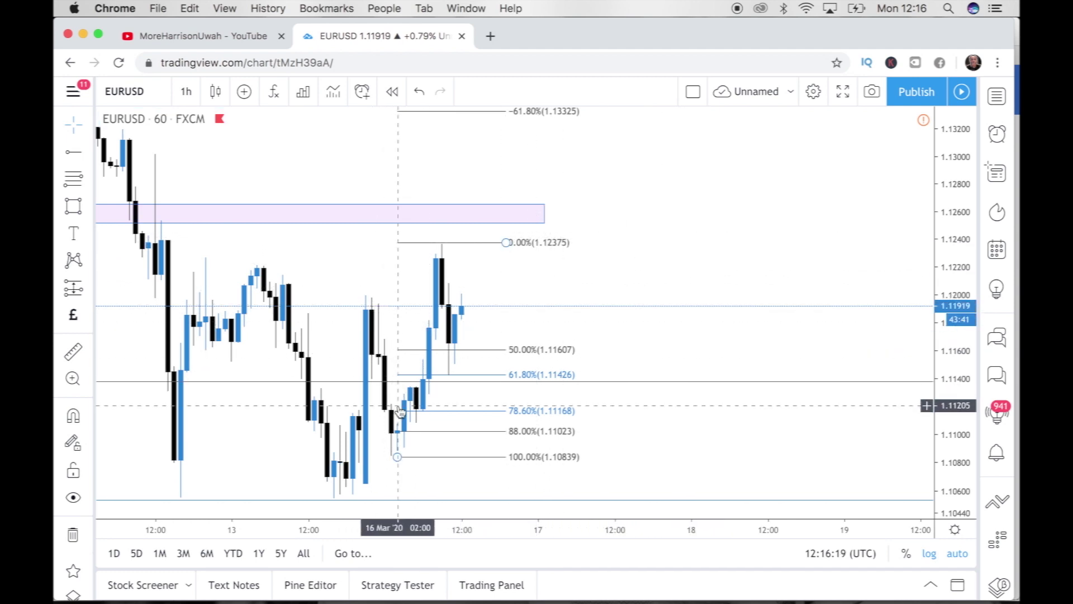
Measure the price move down to the retracement's 100% level, then clear the measurement
click(72, 351)
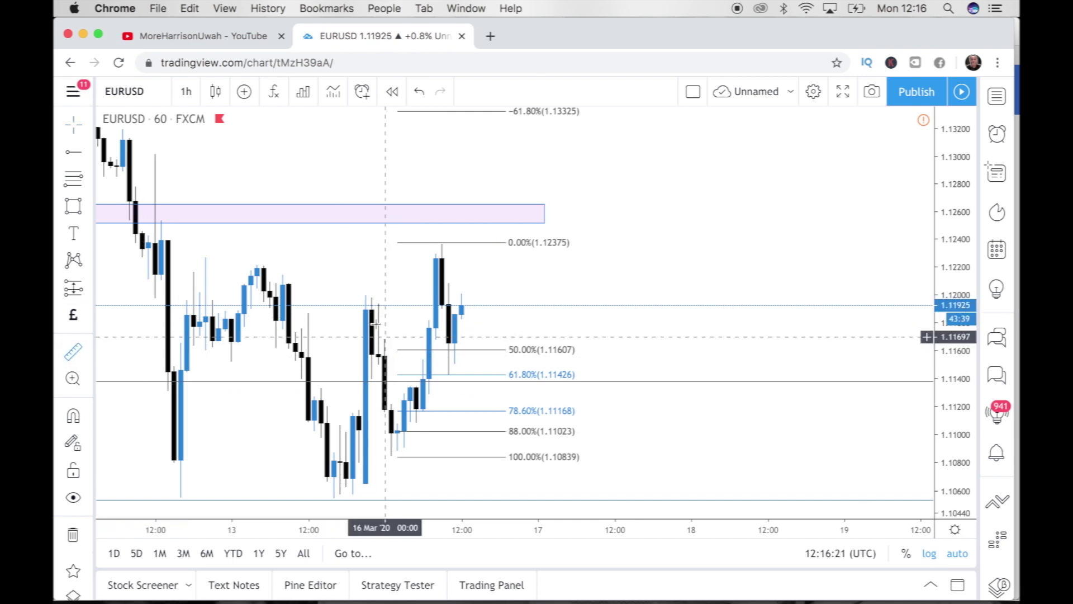
click(389, 305)
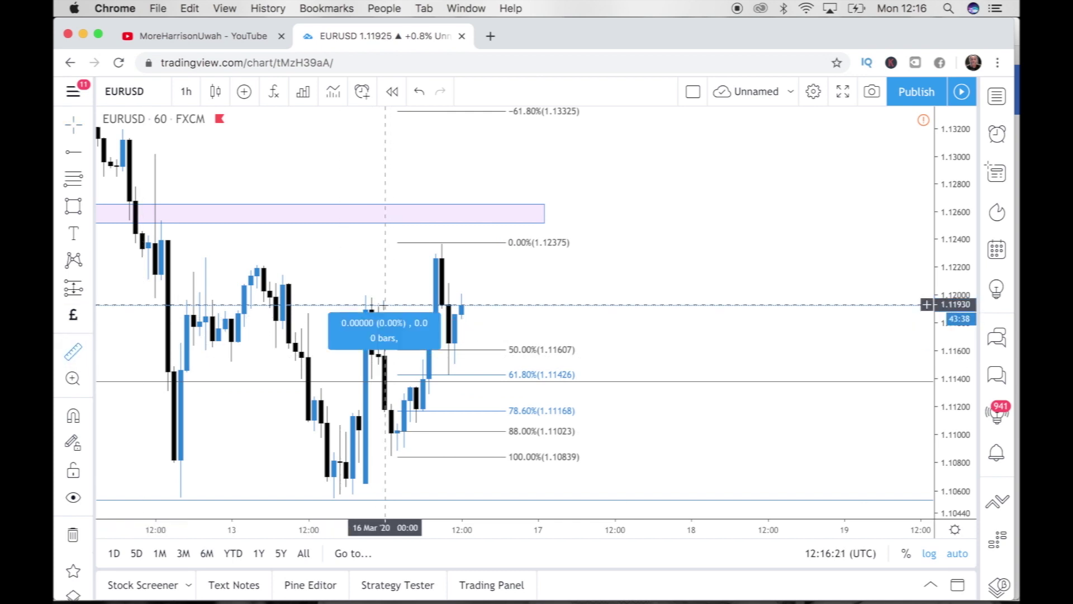
click(396, 457)
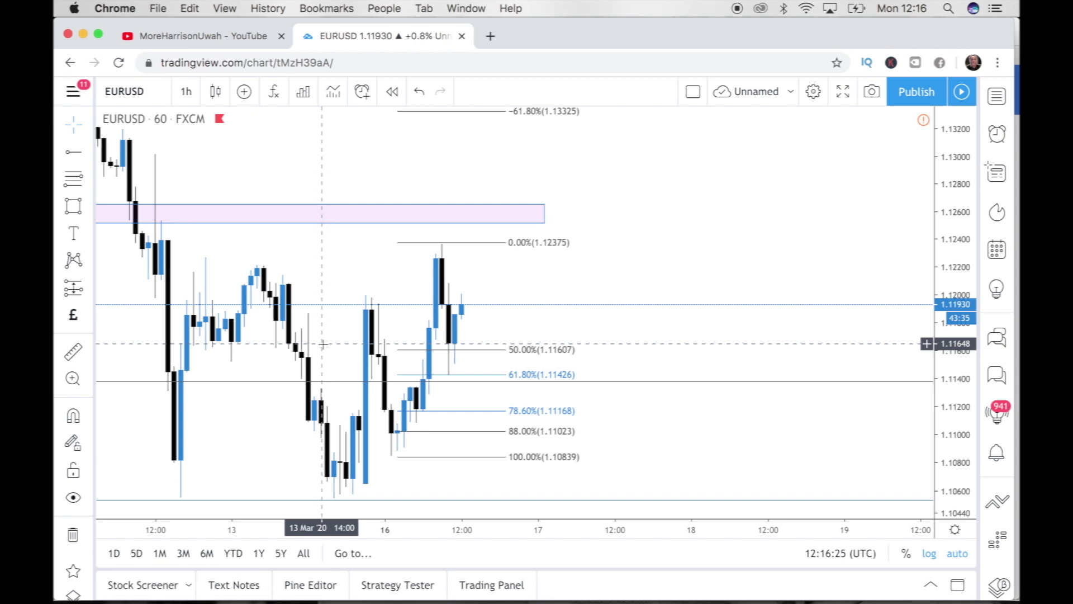